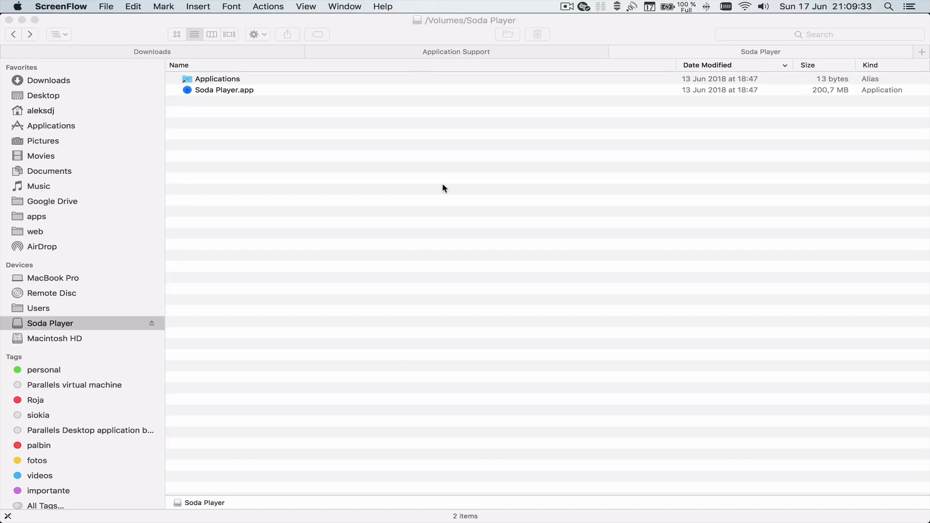
Switch to Chrome to view the Soda Player download page
key(super+Tab)
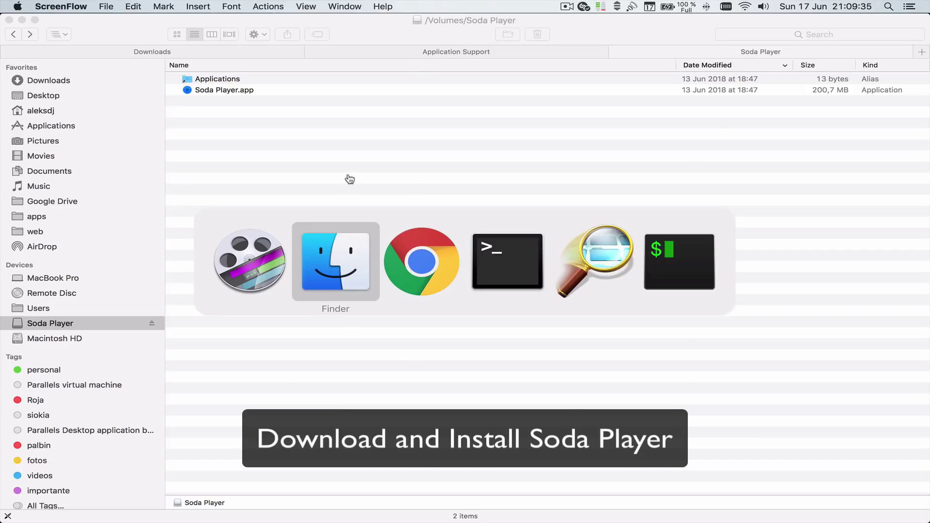
key(super+Tab)
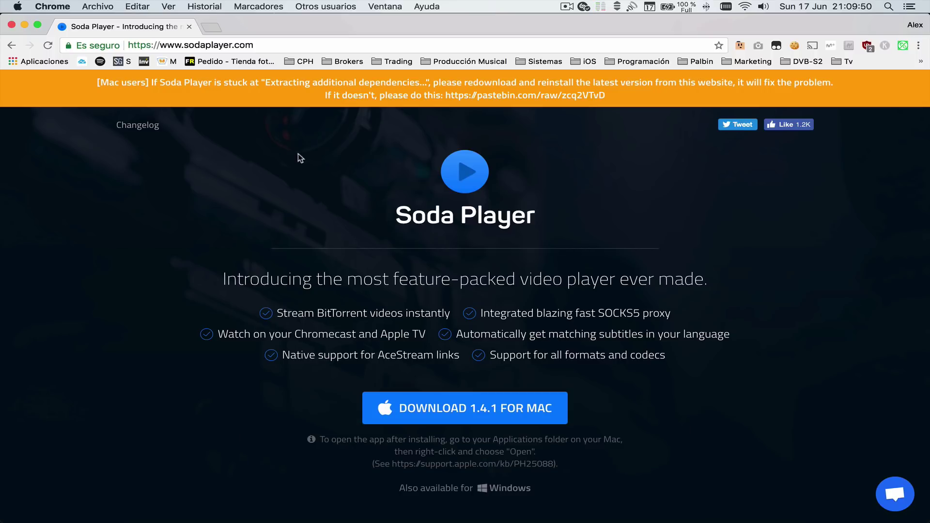
Switch back to Finder and open the Applications folder through the alias in the Soda Player disk image
key(super+Tab)
key(super+Tab)
key(Tab)
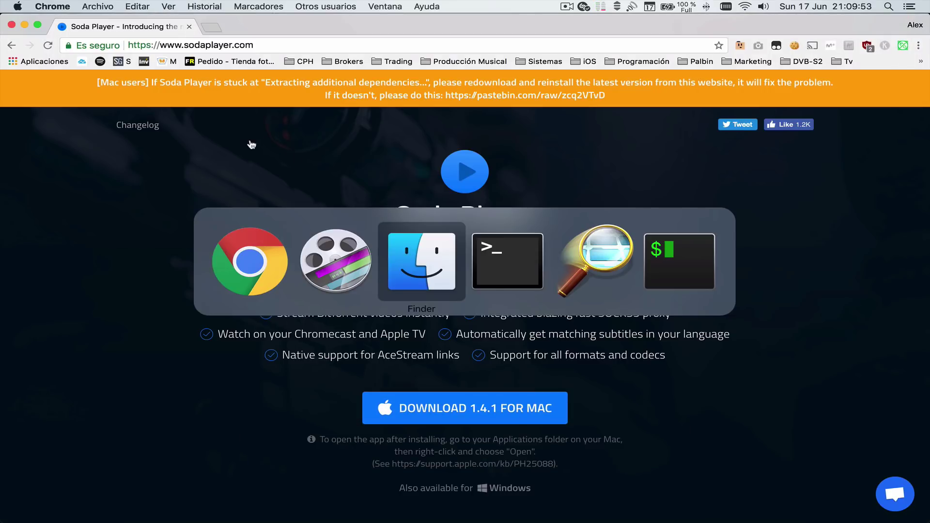
click(268, 325)
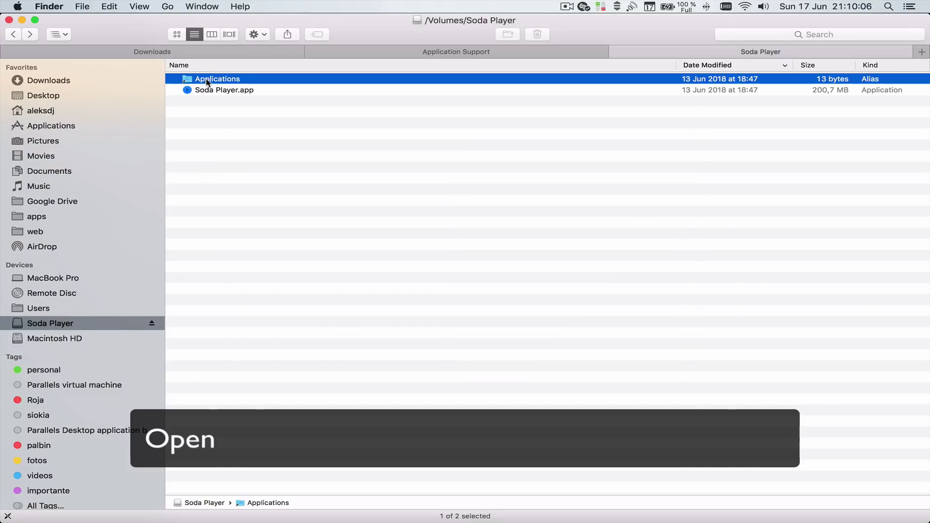
double_click(206, 82)
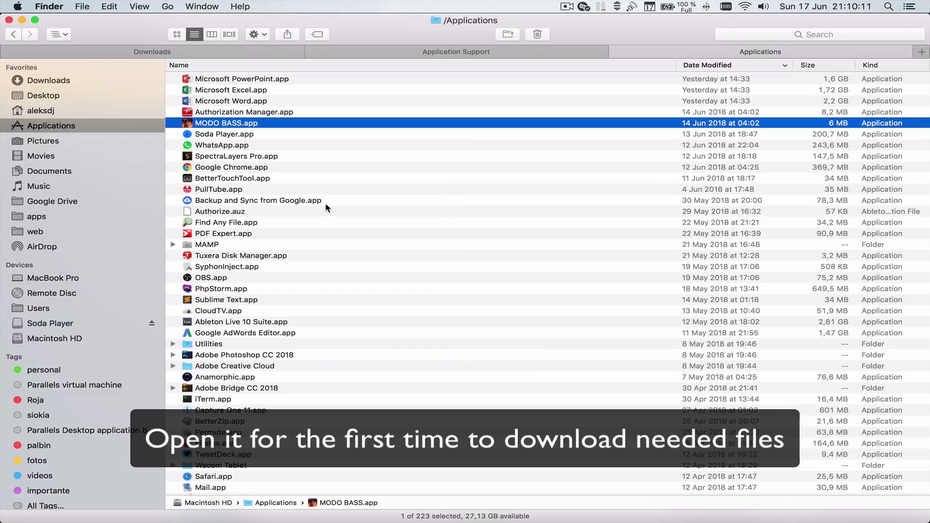
Move Soda Player.app from Applications to the Trash and dismiss AppCleaner without removing the related support files
key(Down)
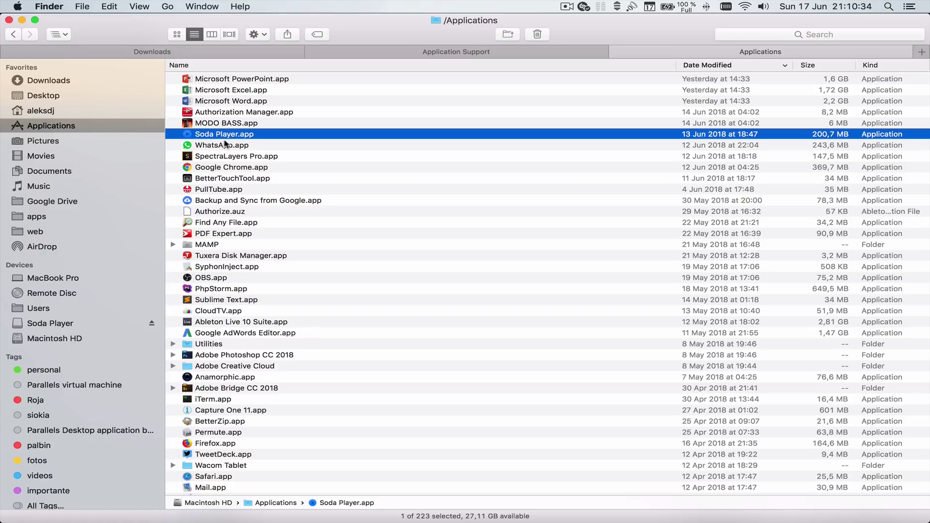
drag(224, 136, 837, 507)
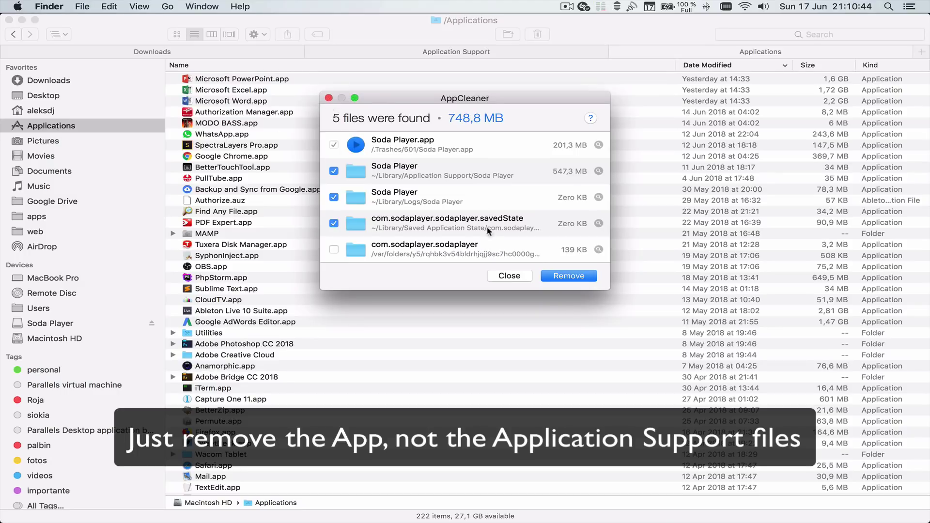
click(504, 277)
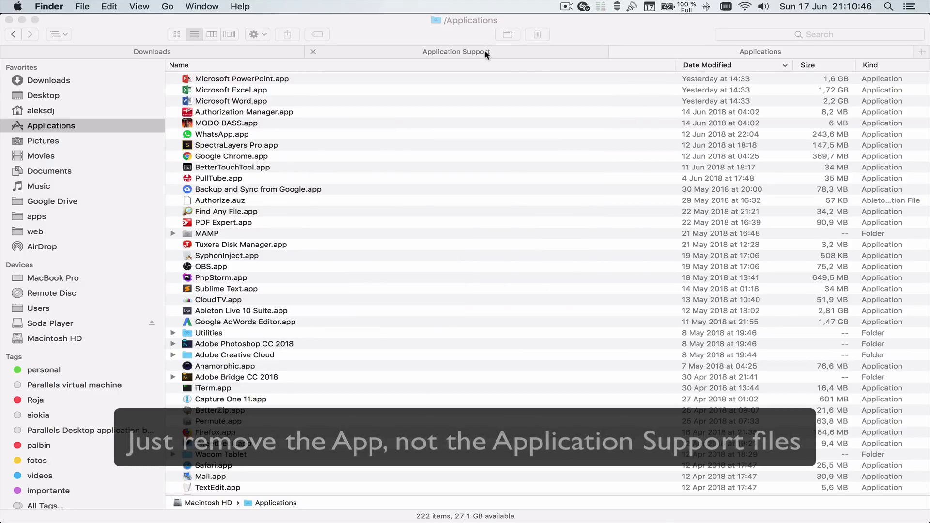
In Application Support, expand the Contents folder under Soda Player's acestream folder and run the Acestream alias inside MacOS
click(415, 54)
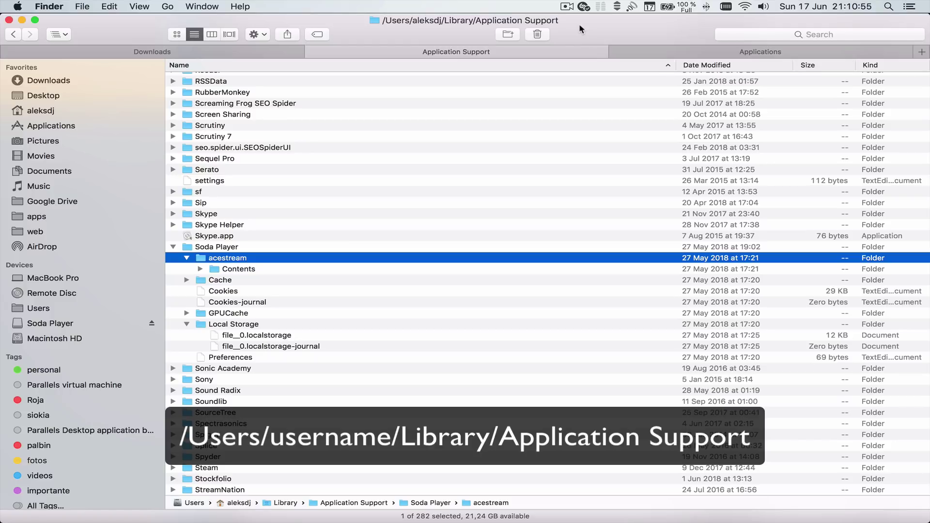
alt+click(200, 269)
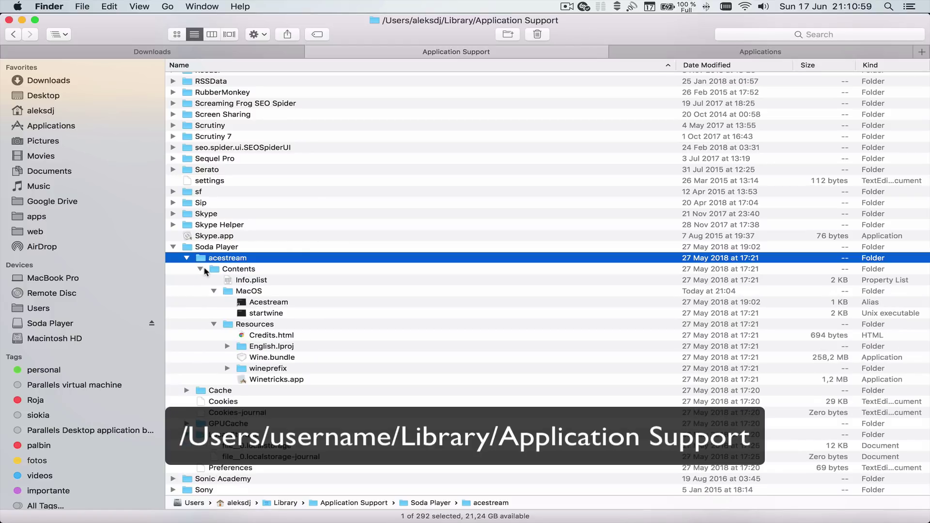
click(235, 251)
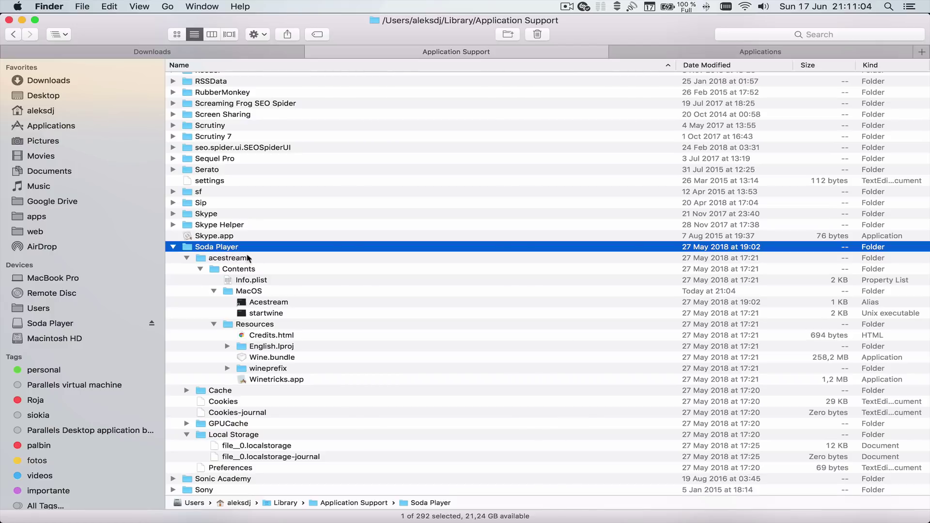
click(228, 260)
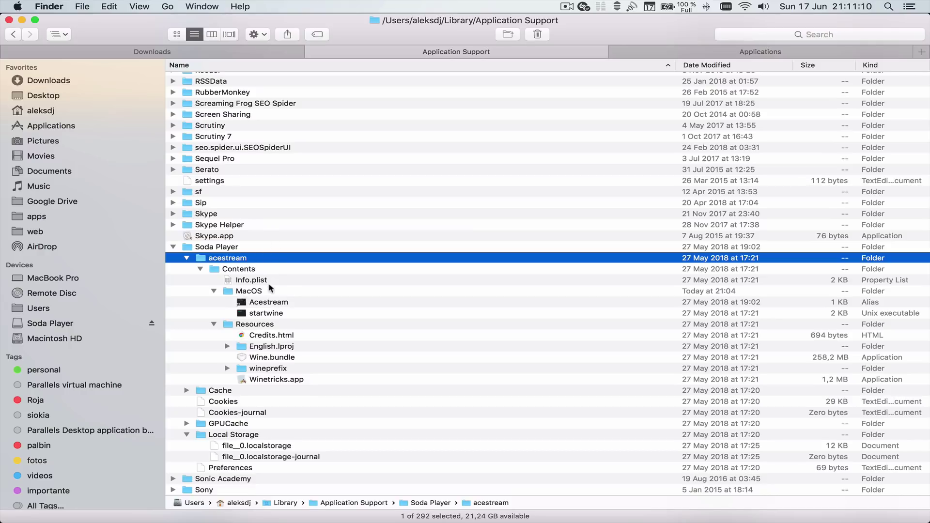
click(289, 302)
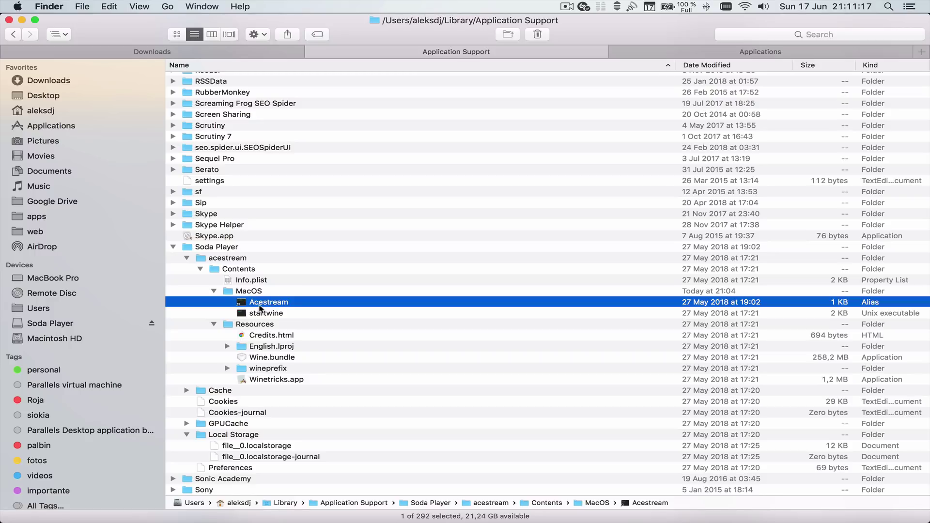
double_click(282, 303)
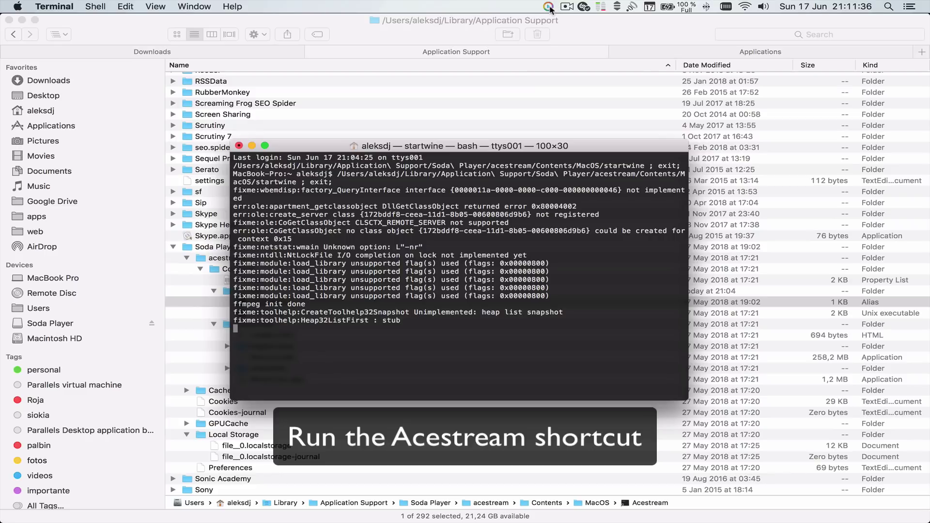
Open the Media-server (beta) page of the running Ace Stream engine
mouse_move(548, 9)
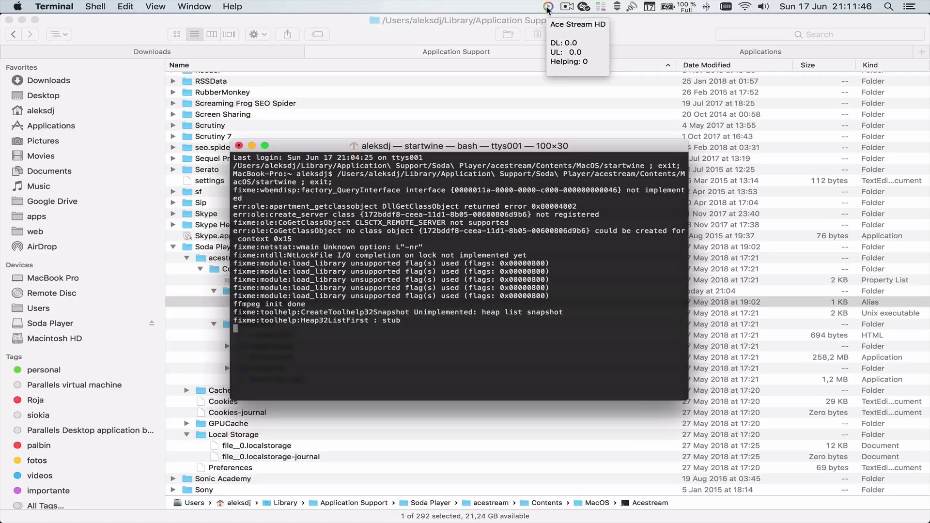
click(548, 8)
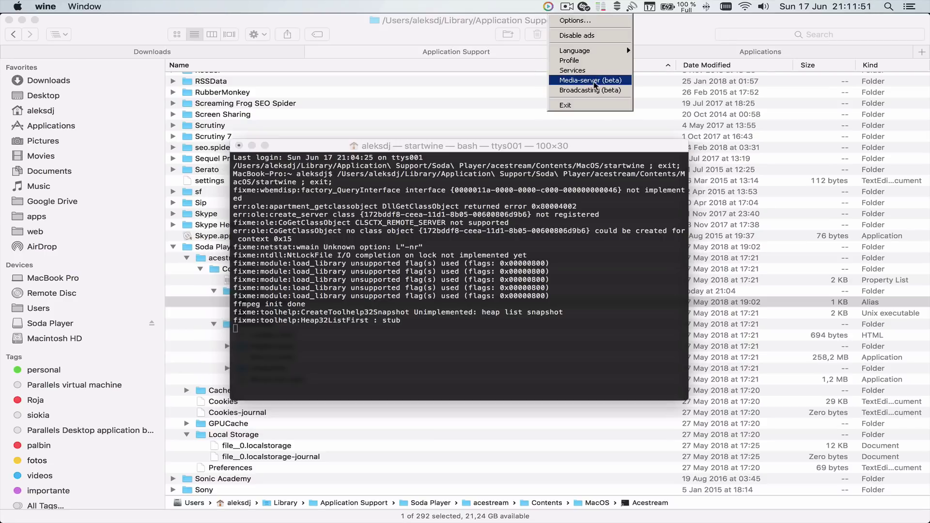
click(609, 82)
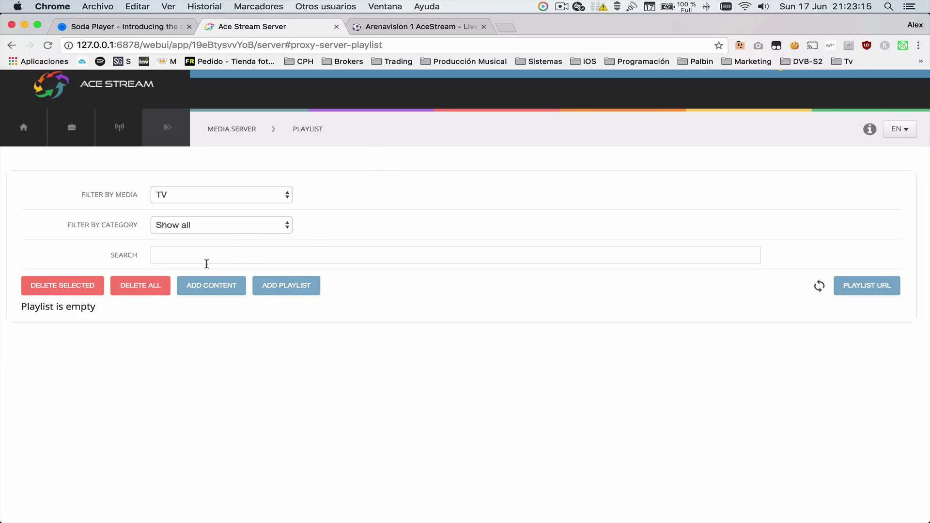
Start a new TV content entry with the subcategory Football and the title Arenavision 1
click(223, 289)
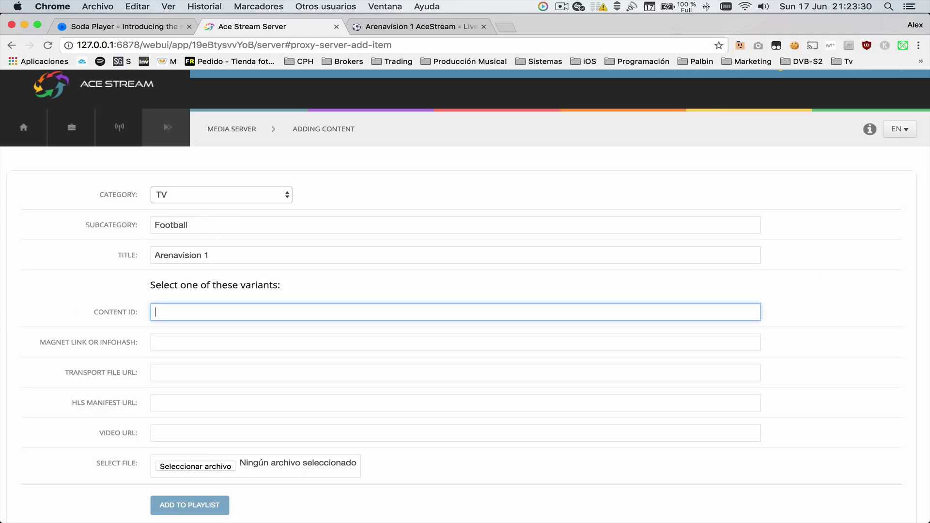
scroll(213, 257, down, 2)
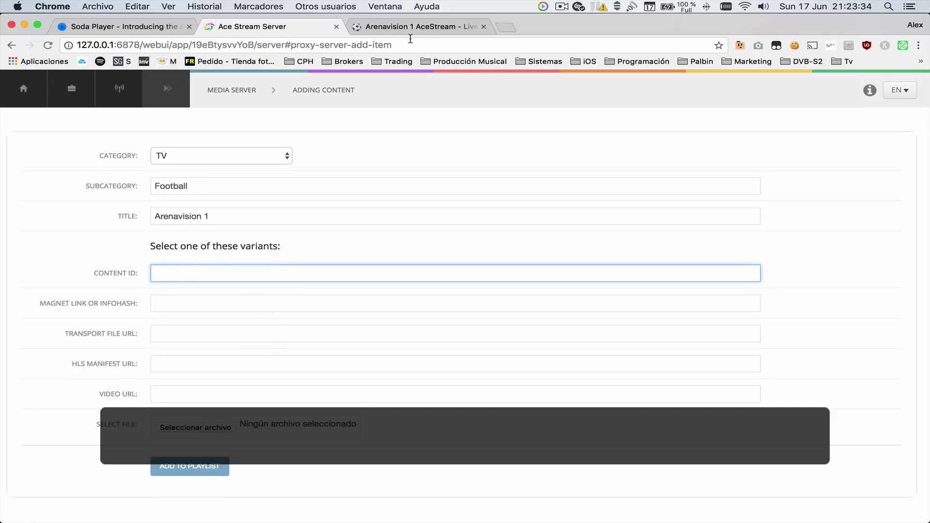
Copy the ID after acestream:// from the Arenavision 1 page into the entry's Content ID and add it to the playlist
click(407, 29)
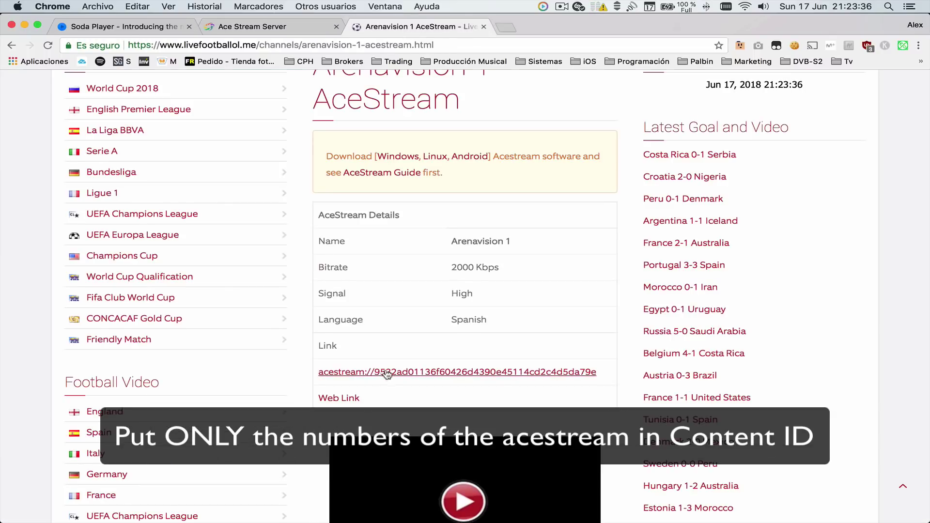
click(596, 373)
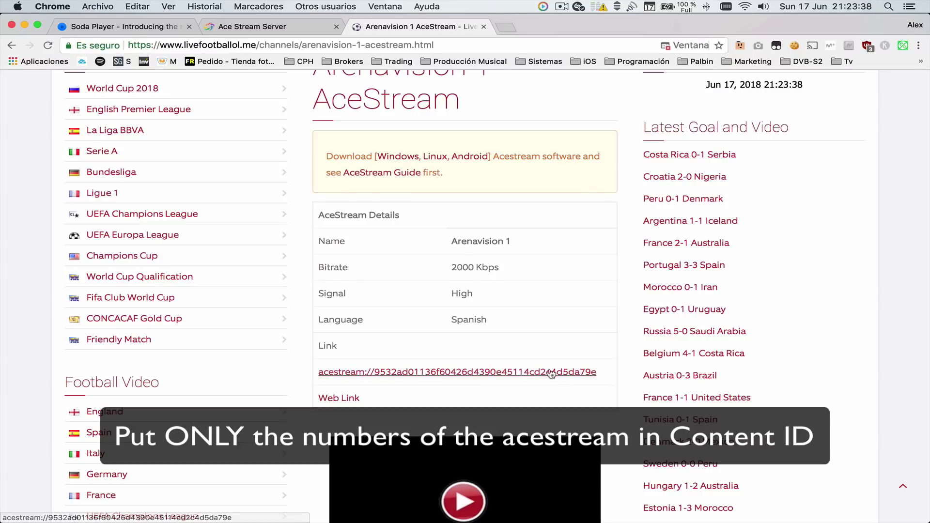
drag(598, 373, 375, 373)
key(super+c)
click(245, 26)
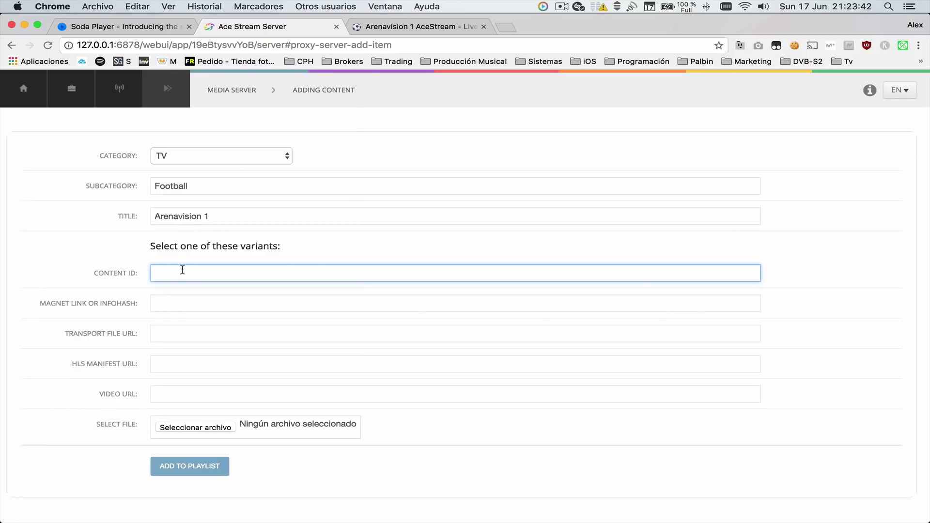
key(super+v)
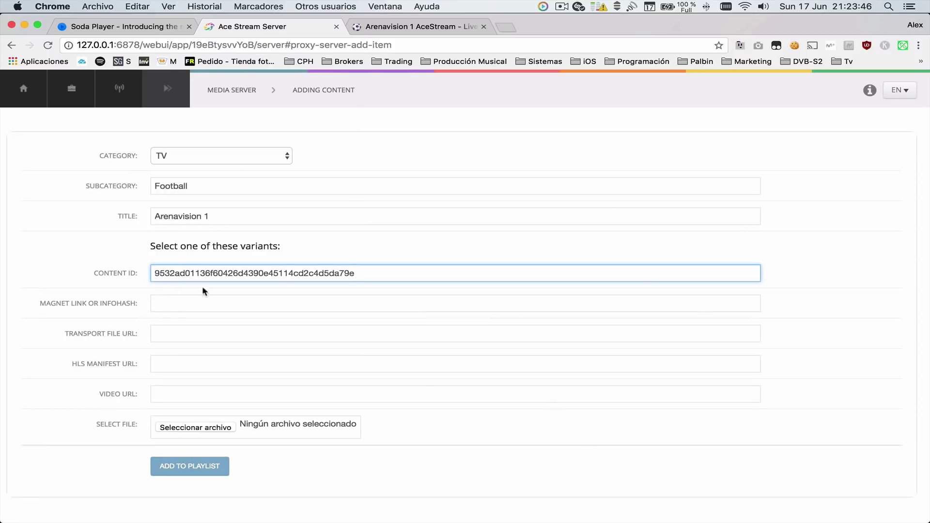
click(191, 472)
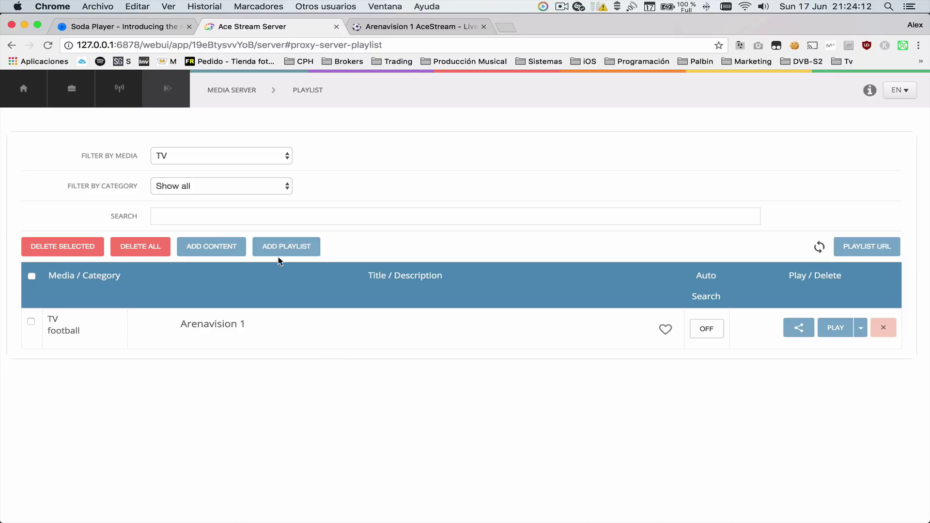
Start adding a new playlist and name it AreanVision Playlist
click(280, 251)
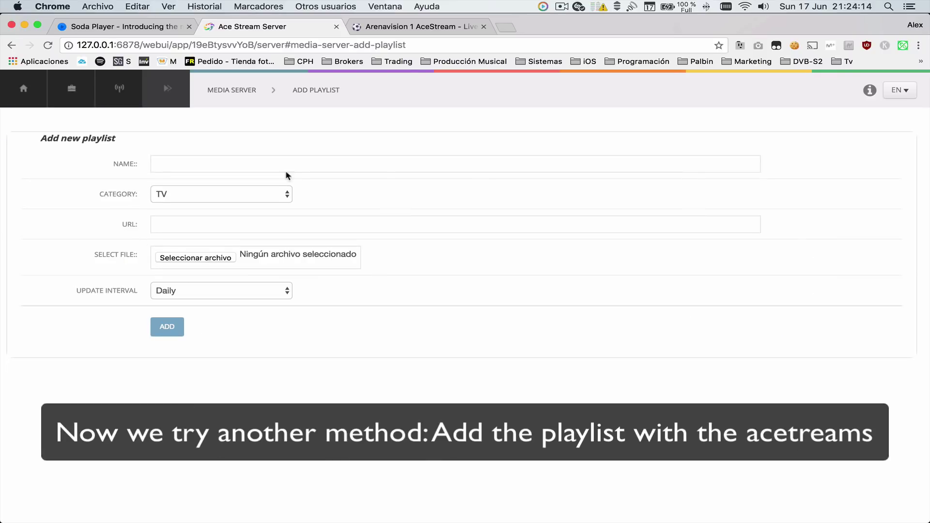
click(250, 165)
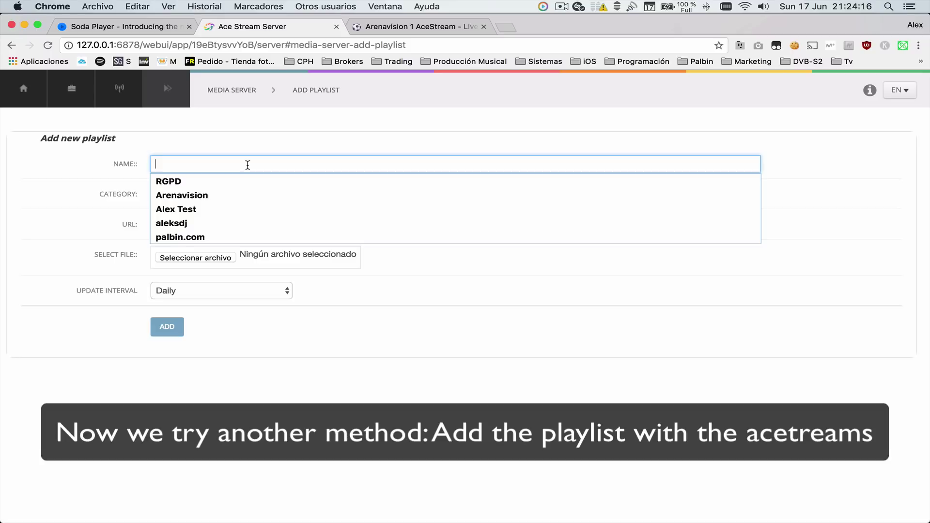
text(Arean)
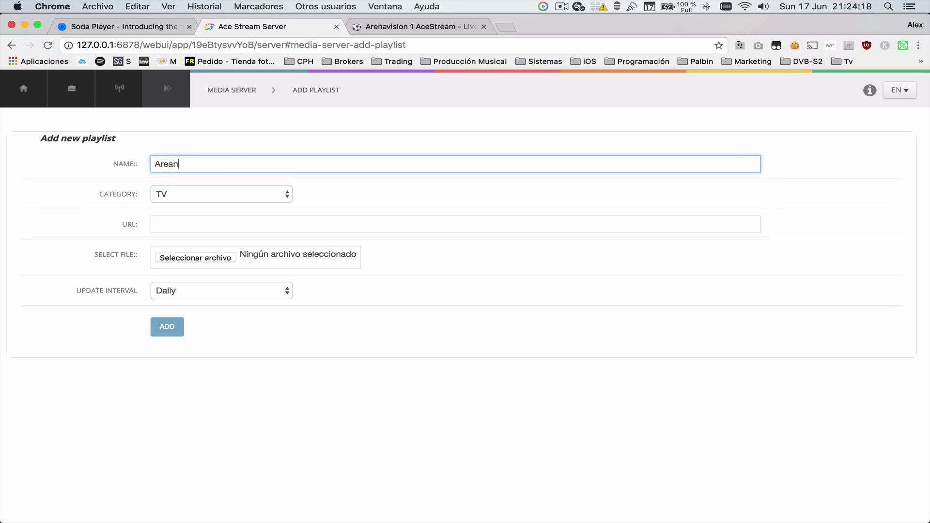
text(Vision Playlist)
click(249, 179)
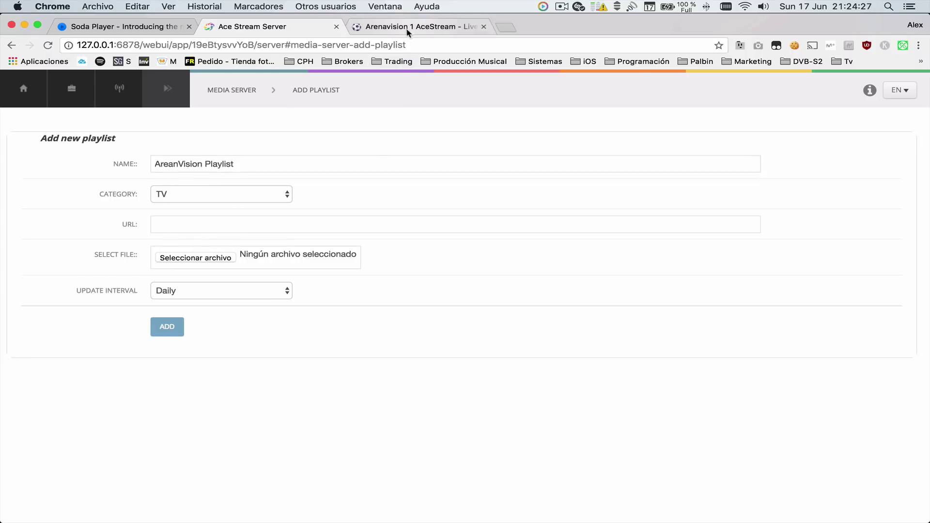
Open ArenaVision 2.m3u from Finder's Movies folder in Sublime Text and review its channel titles and acestream links
key(super+Tab)
key(super+Tab)
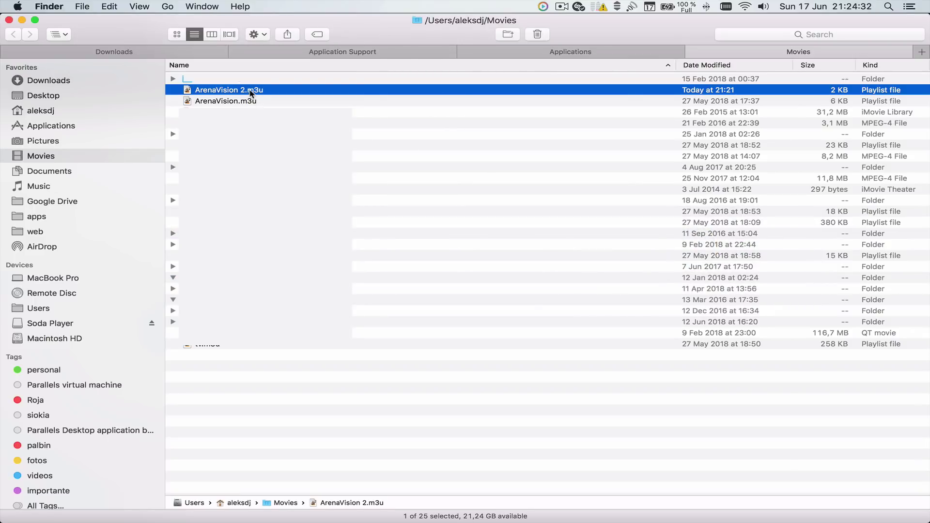
drag(254, 95, 727, 505)
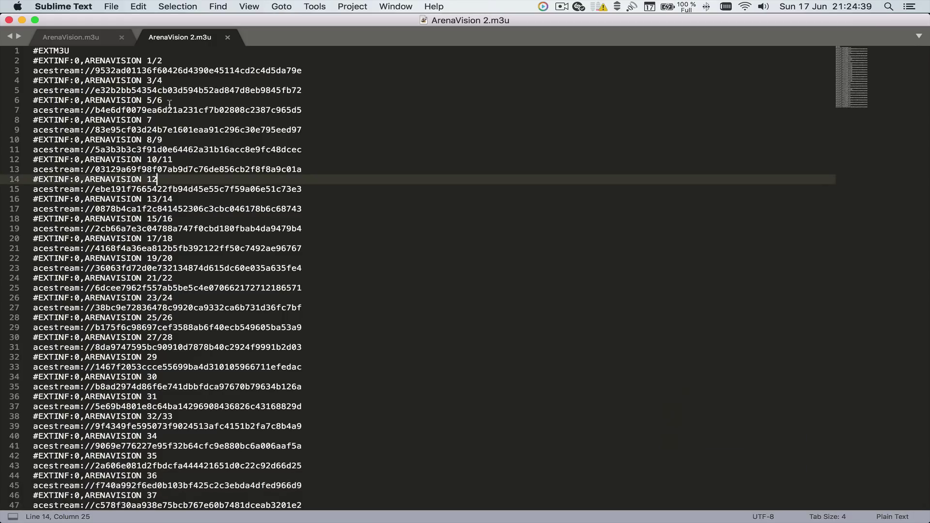
scroll(194, 163, down, 10)
scroll(194, 163, up, 10)
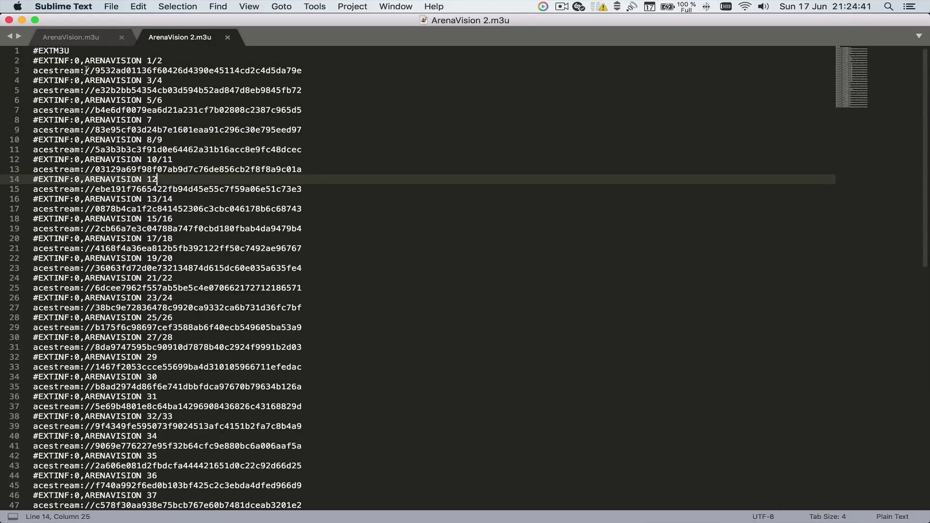
scroll(165, 213, down, 4)
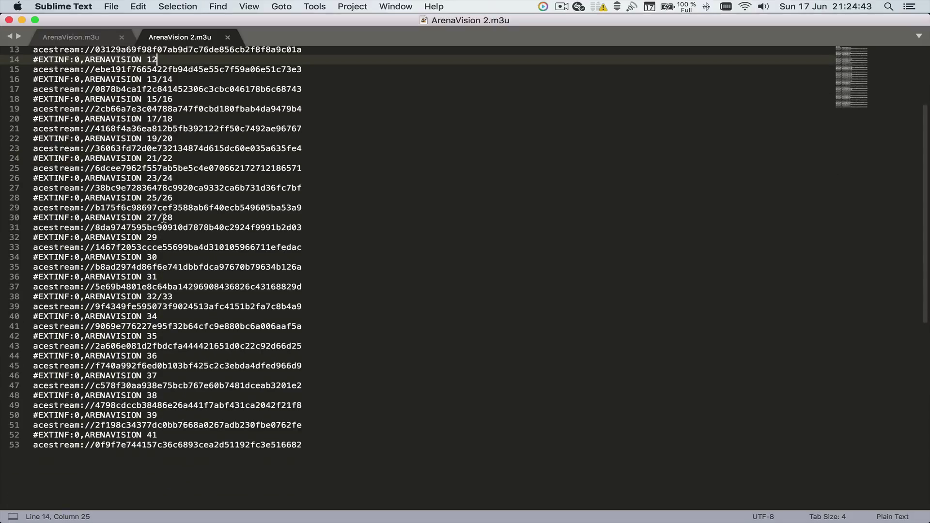
scroll(163, 223, up, 4)
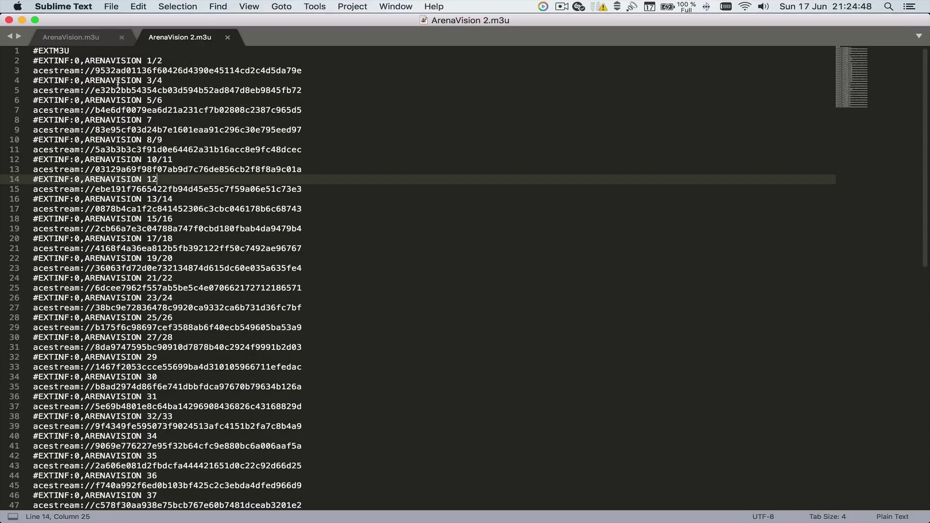
Return to the new playlist form in Chrome, select ArenaVision 2.m3u from Finder's Movies folder as its file, and add the playlist
key(super+Tab)
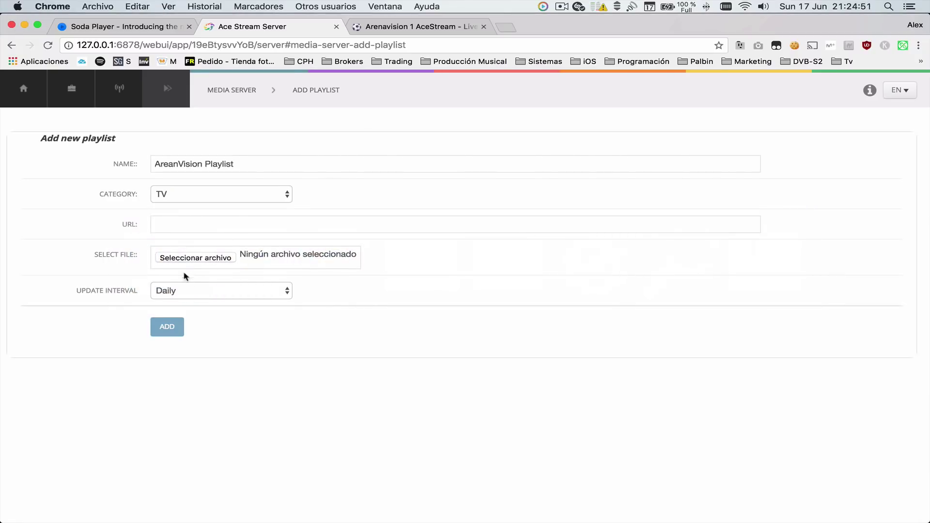
click(188, 262)
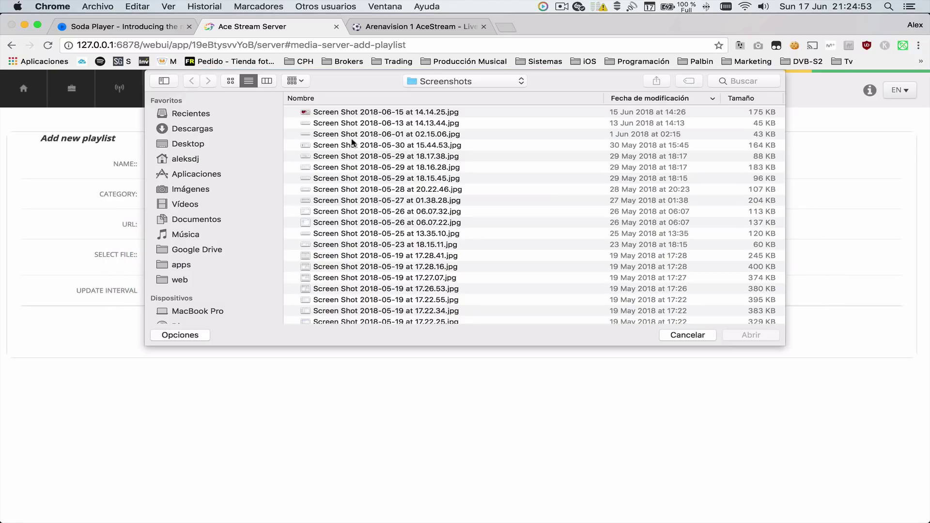
key(super+Tab)
drag(207, 93, 532, 175)
key(super+Tab)
click(756, 334)
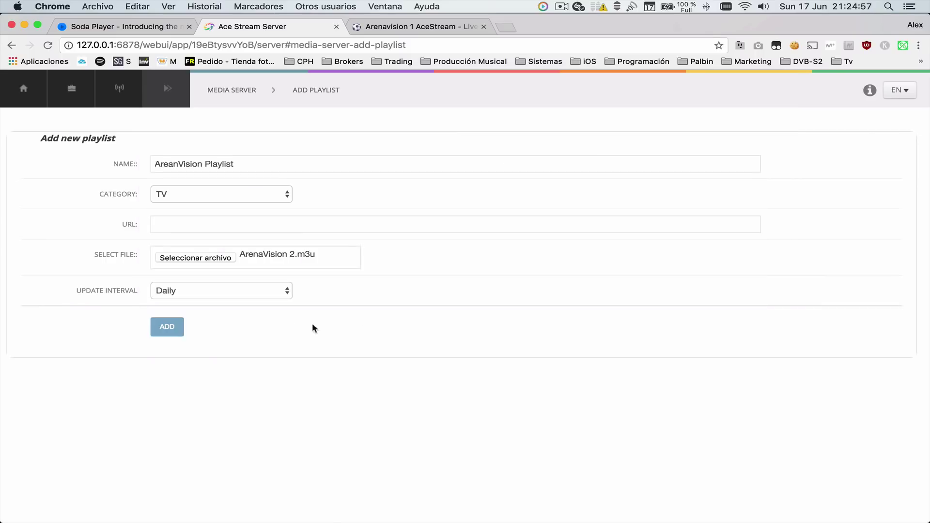
click(158, 326)
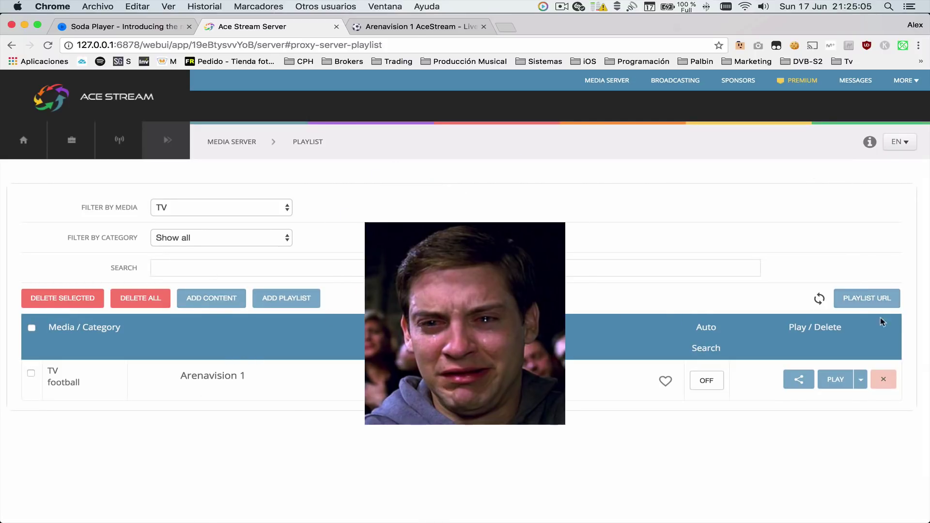
Follow the playlist's upload progress and examine the Arenavision channels imported into the media server's playlist
drag(402, 175, 532, 177)
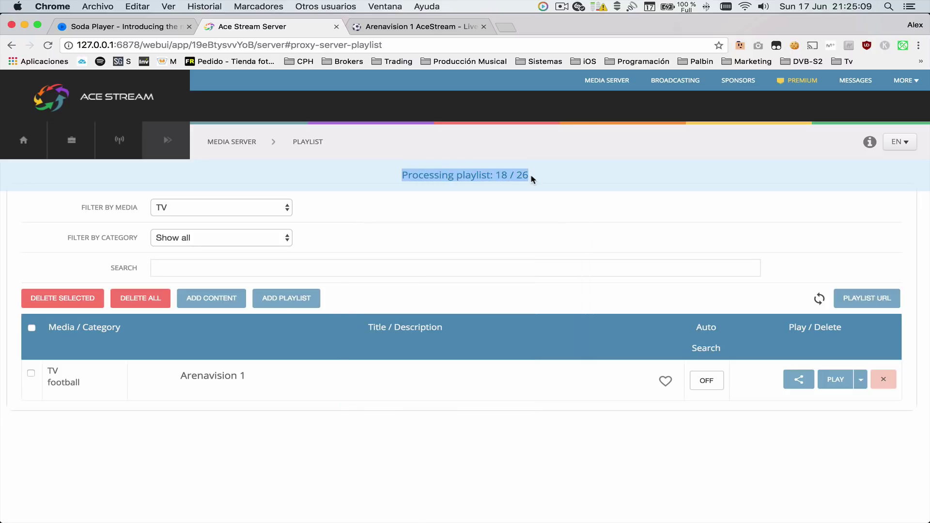
click(533, 182)
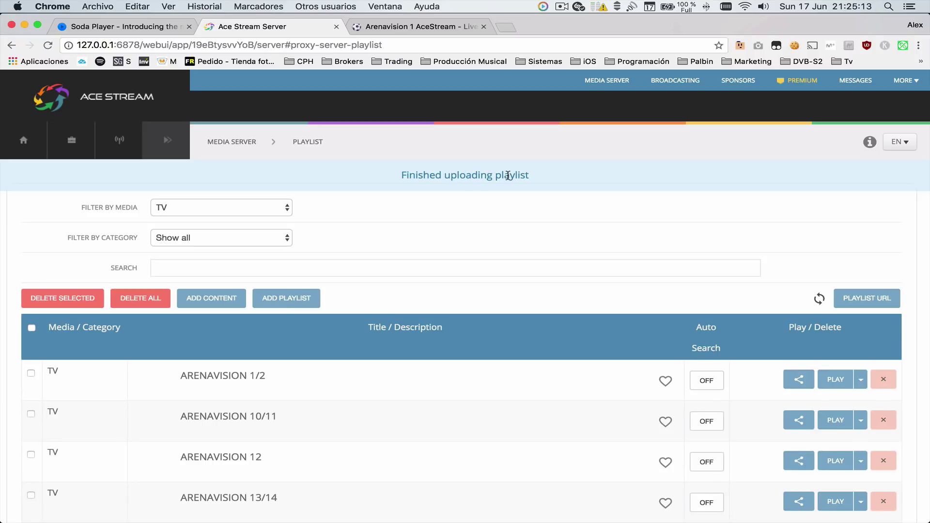
scroll(308, 274, down, 10)
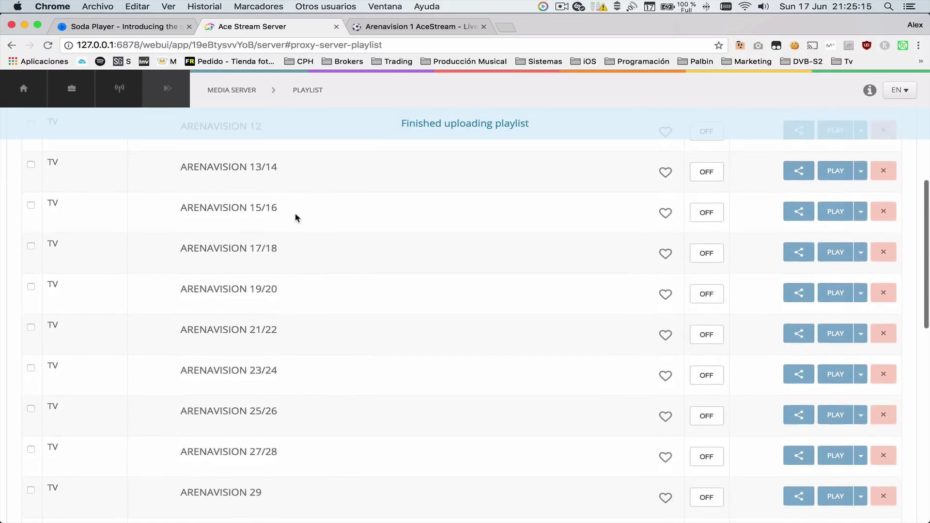
scroll(297, 217, down, 14)
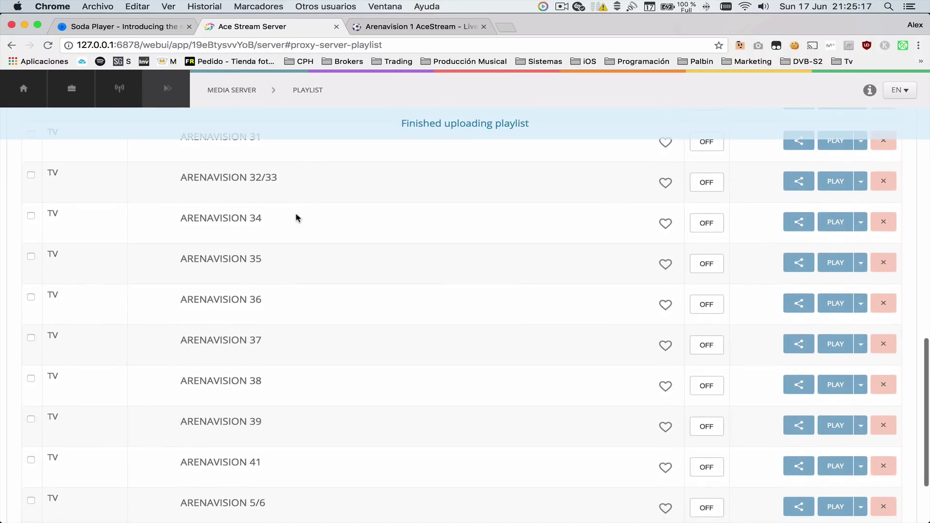
scroll(297, 217, down, 2)
scroll(297, 217, up, 20)
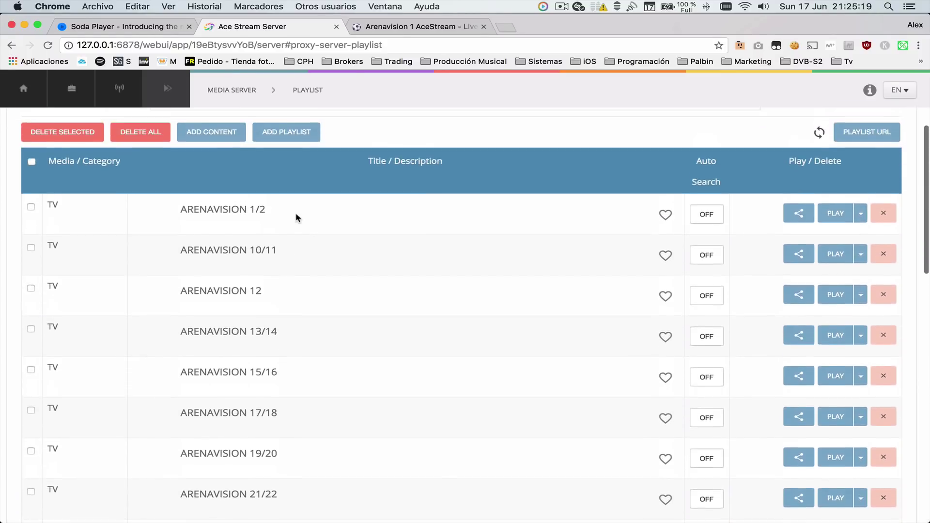
scroll(298, 217, up, 5)
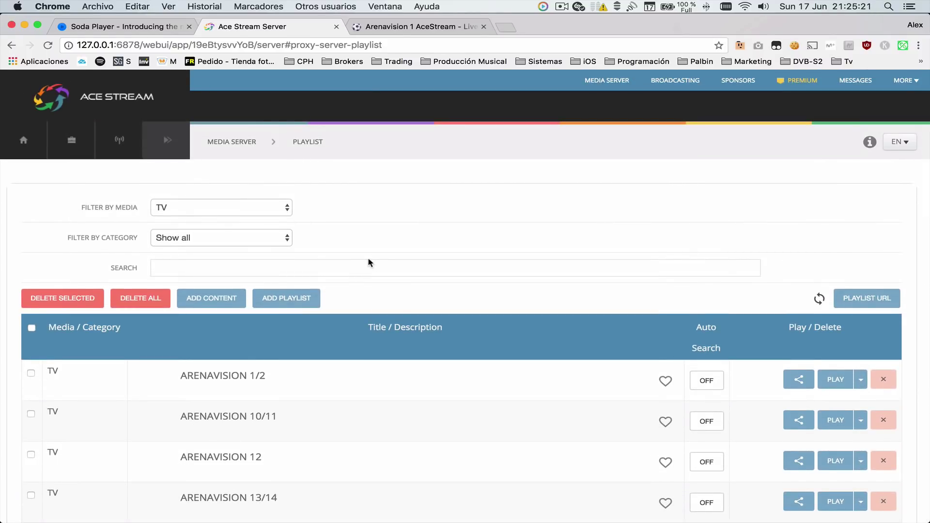
scroll(365, 260, down, 1)
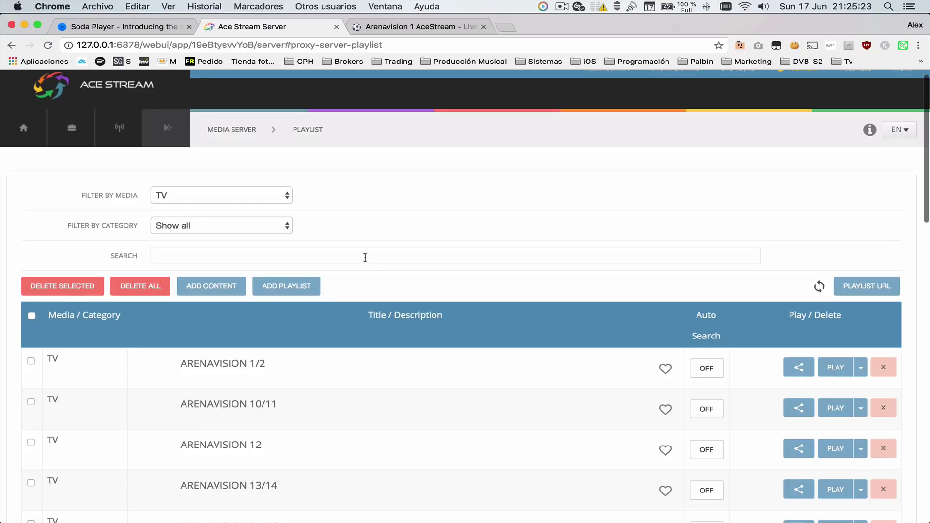
key(super+Tab)
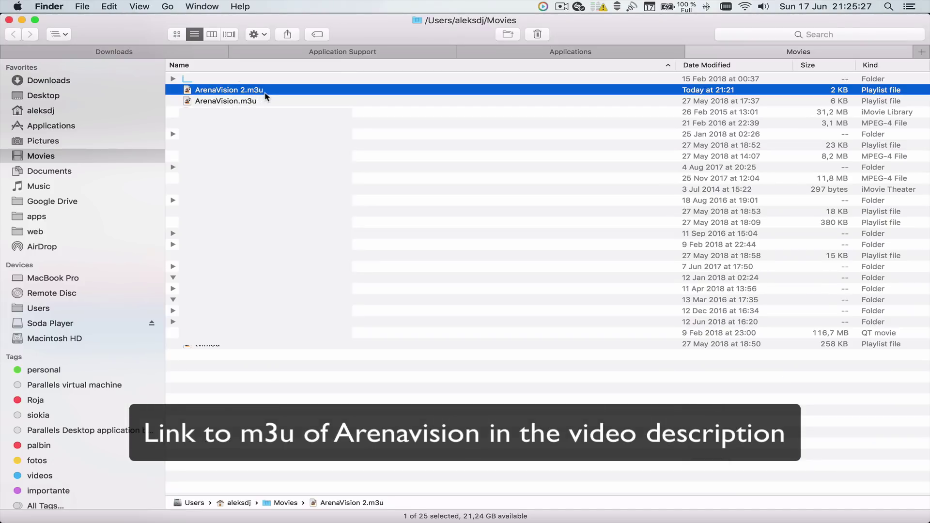
key(super+Tab)
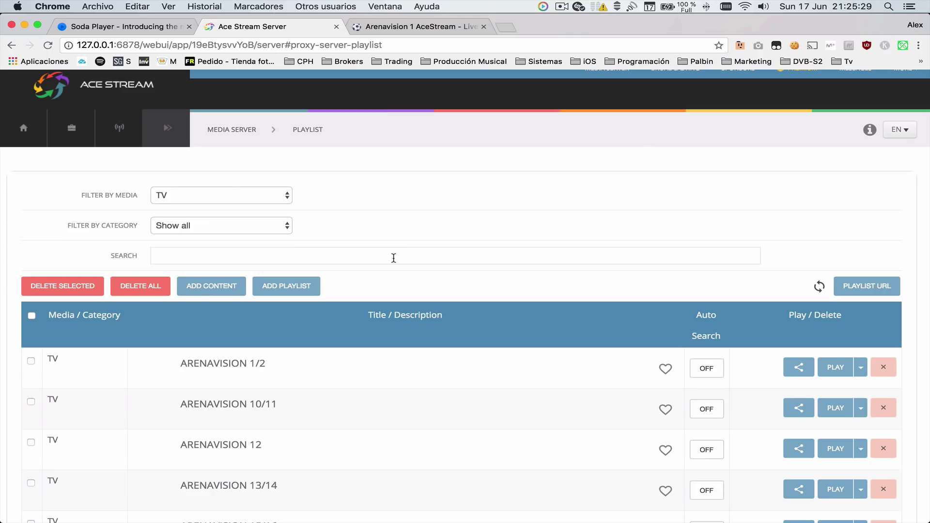
scroll(394, 258, down, 4)
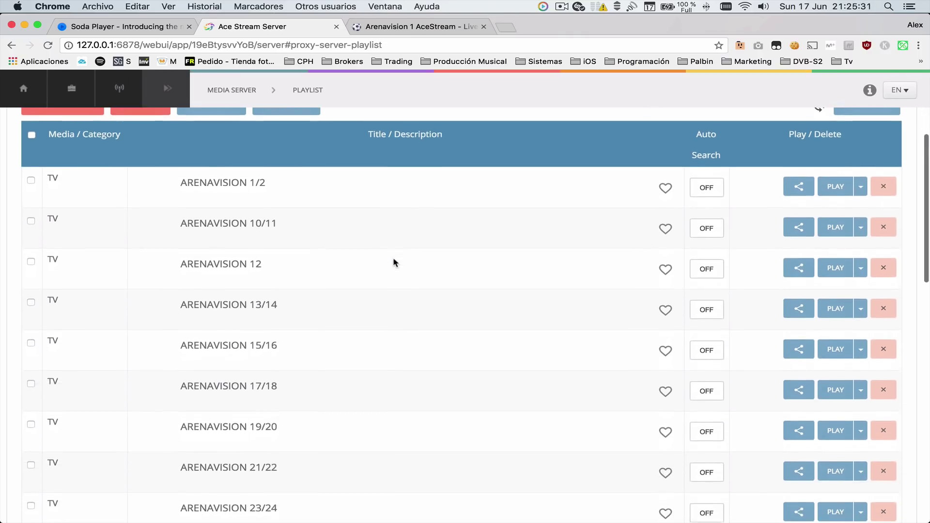
scroll(394, 260, up, 3)
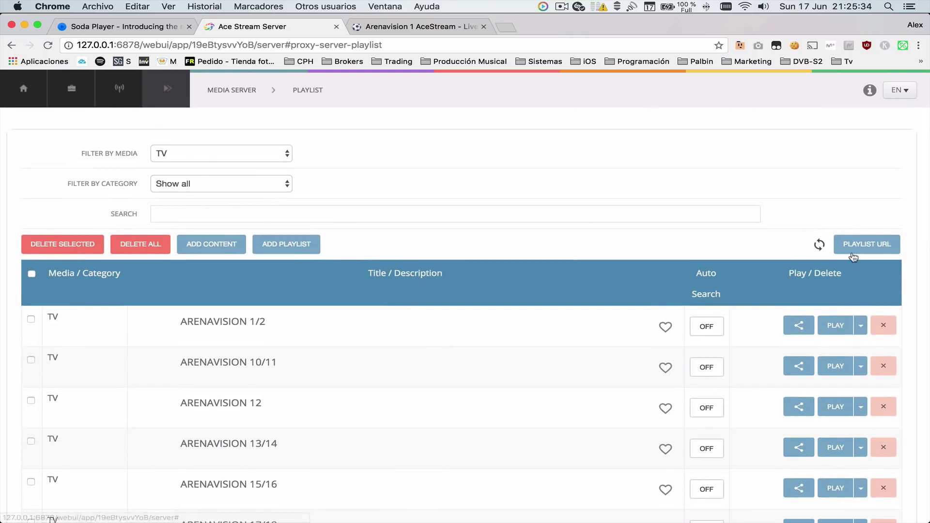
Show the media server's playlist URLs in M3U format, expand the other addresses, and copy the TV playlist's local address
click(867, 252)
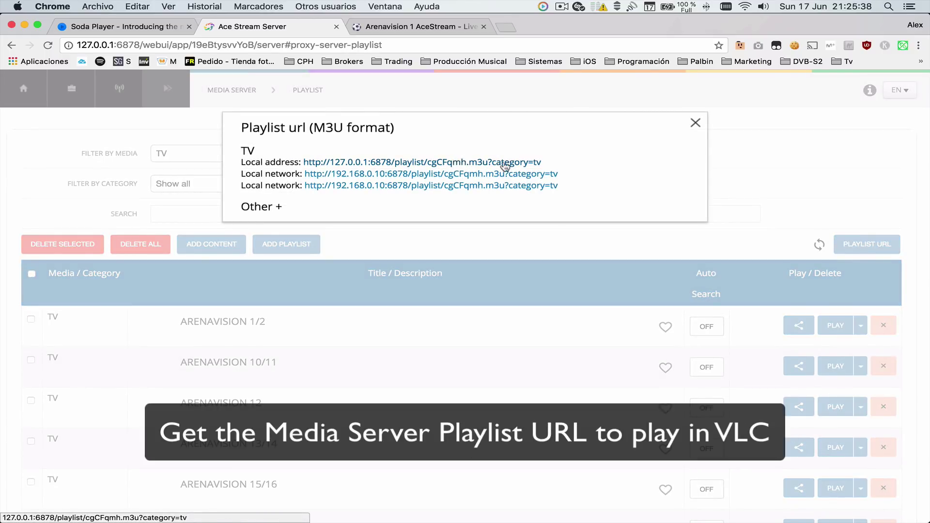
drag(543, 163, 304, 162)
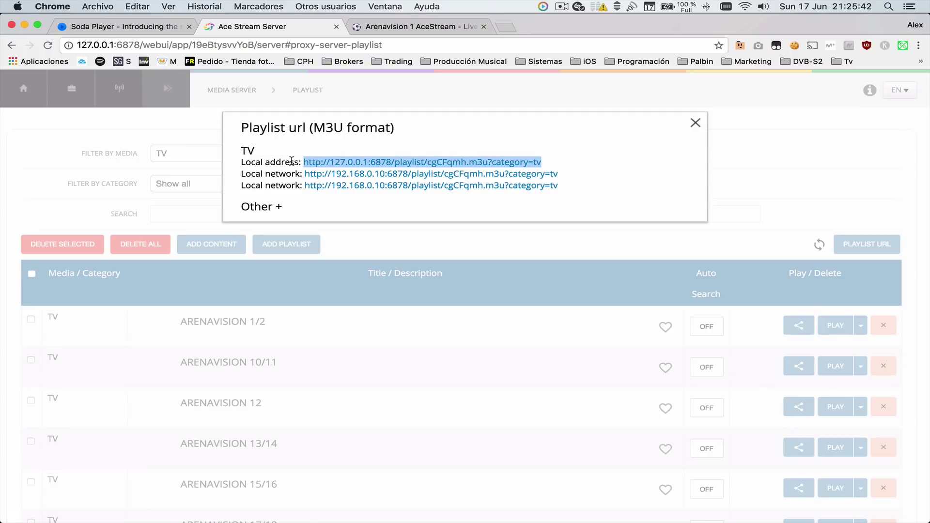
click(285, 208)
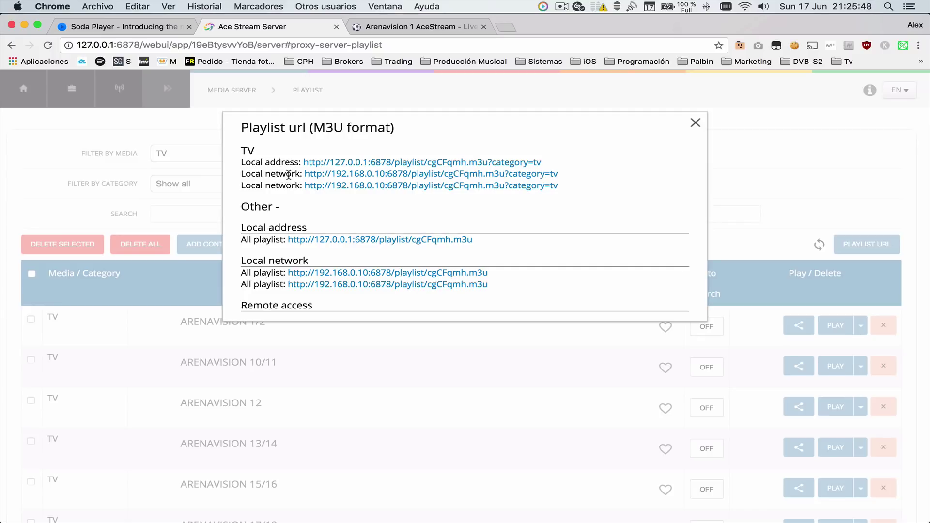
drag(558, 174, 308, 174)
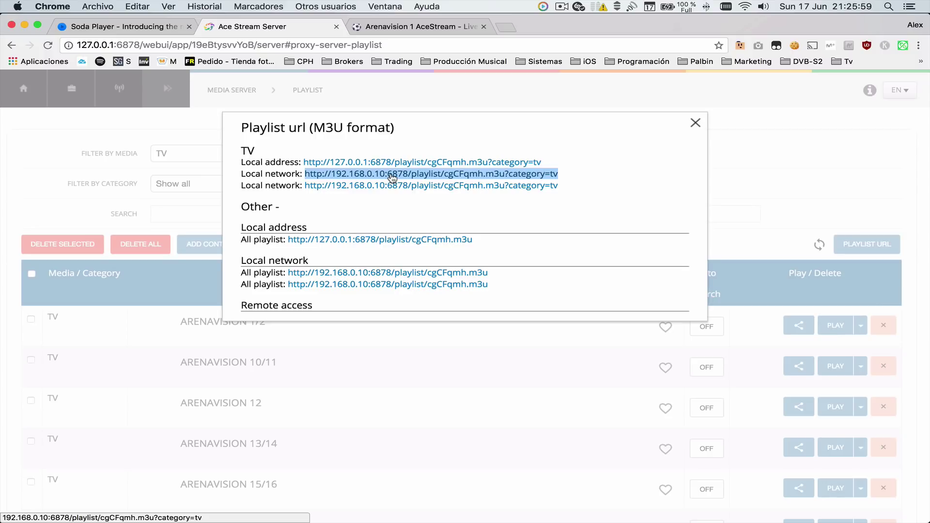
drag(541, 163, 308, 163)
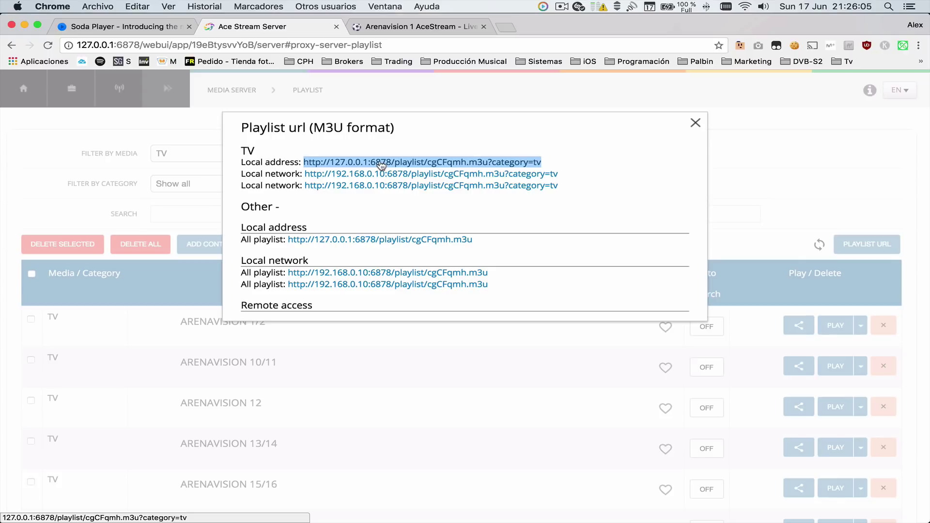
Launch VLC and open the copied local address of the TV playlist as a network source
key(super+space)
text(vlc)
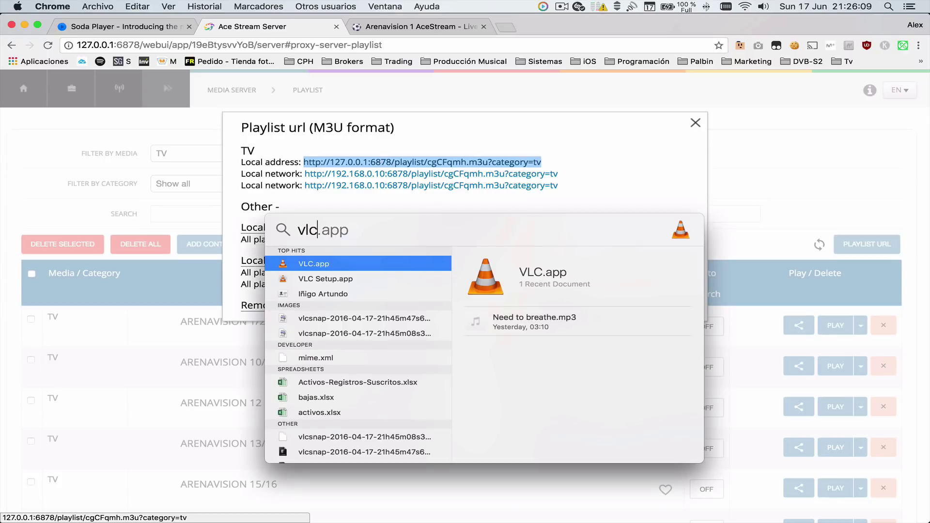
key(Return)
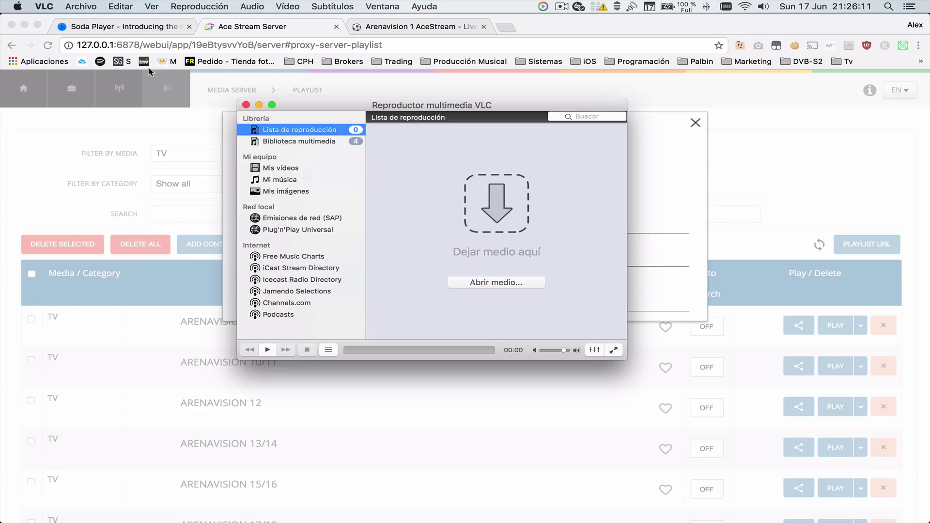
click(44, 6)
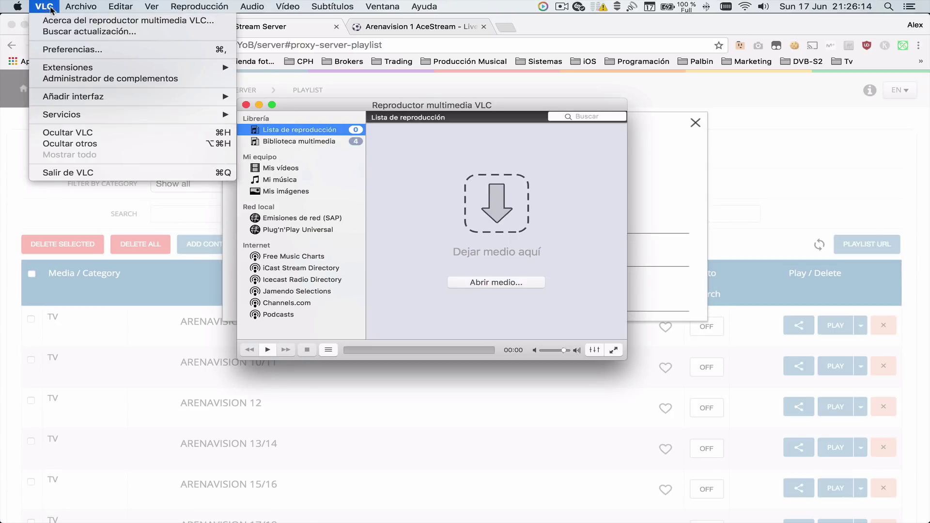
click(68, 7)
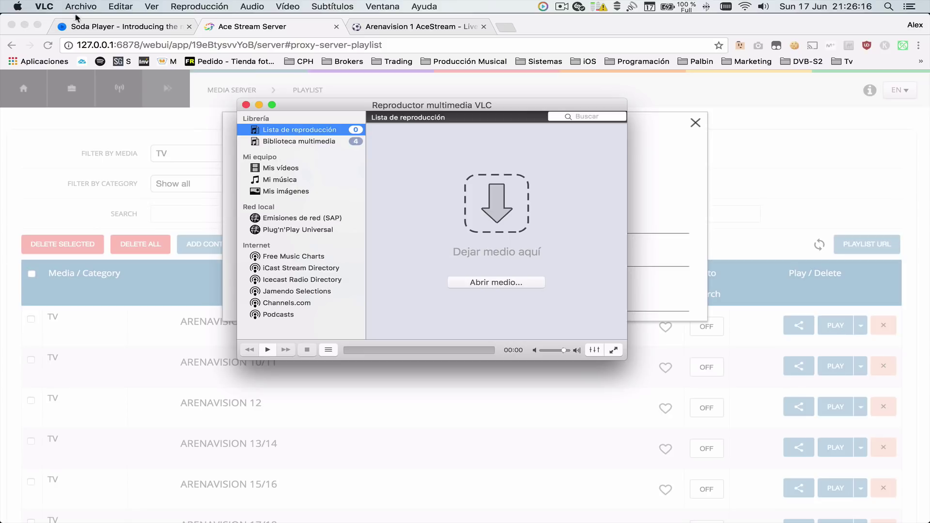
click(81, 6)
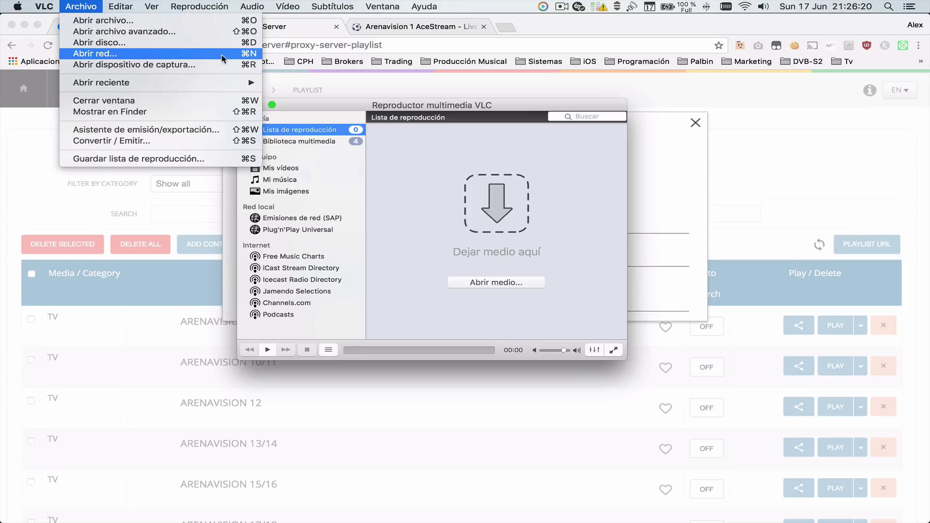
click(254, 59)
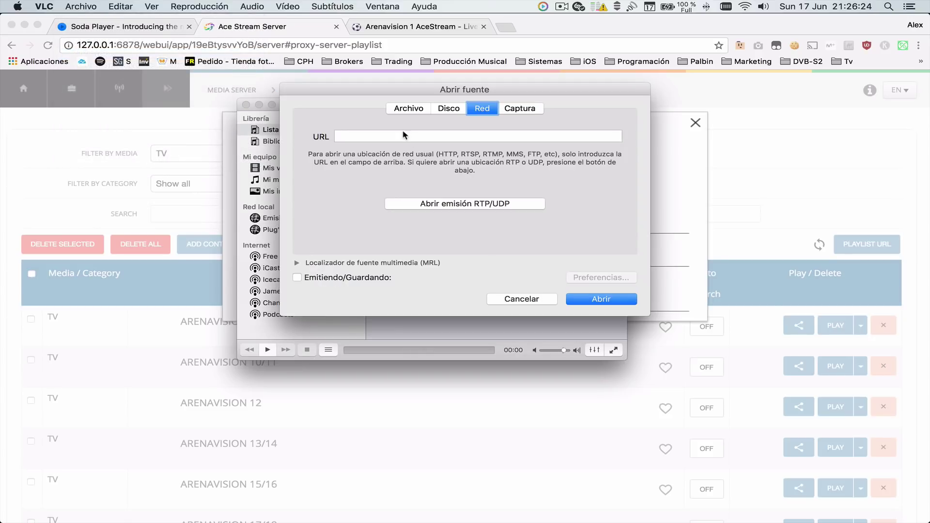
key(super+x)
key(super+v)
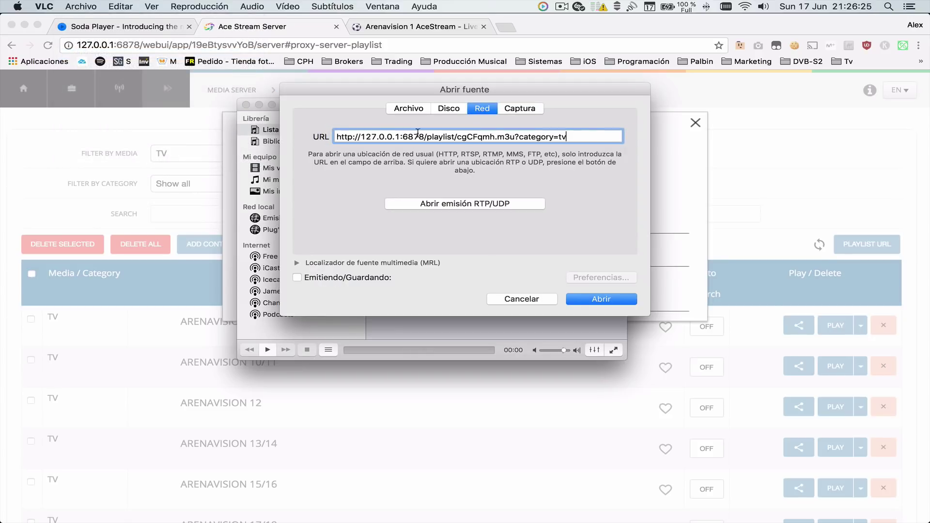
click(601, 299)
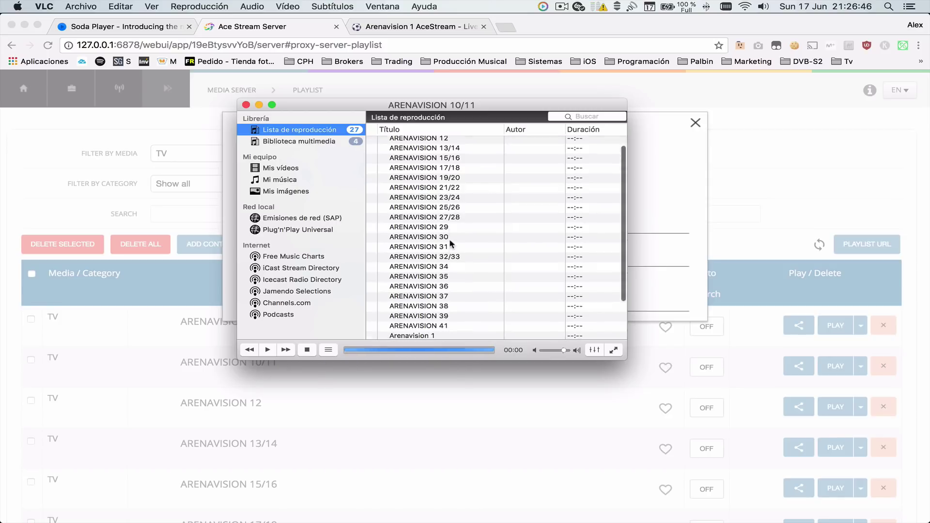
Look through the channels and the ARENAVISION 10/11 video in VLC, and check the Ace Stream engine's menu options
scroll(449, 238, down, 3)
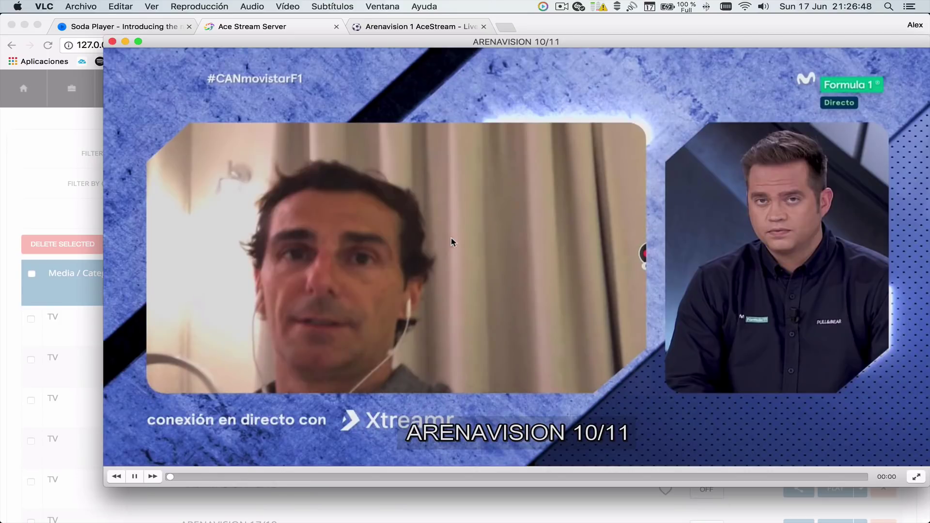
drag(530, 45, 469, 43)
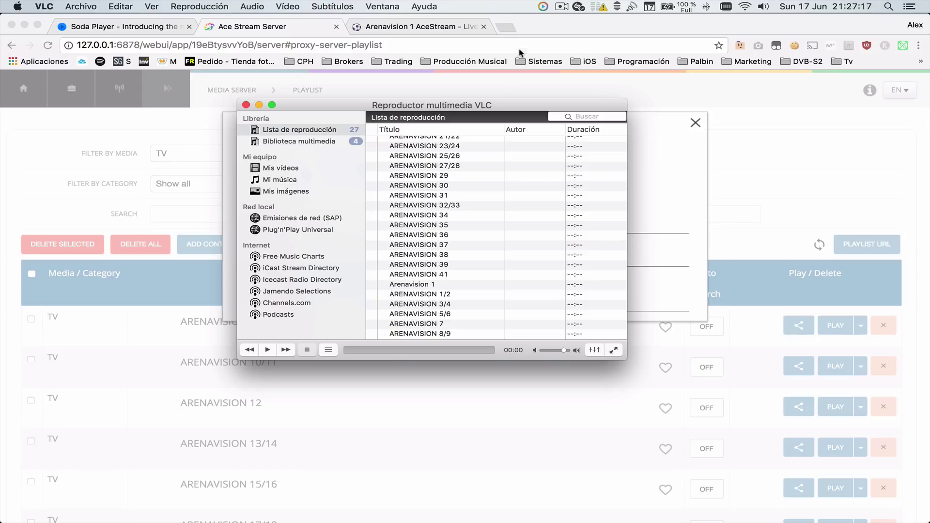
click(544, 8)
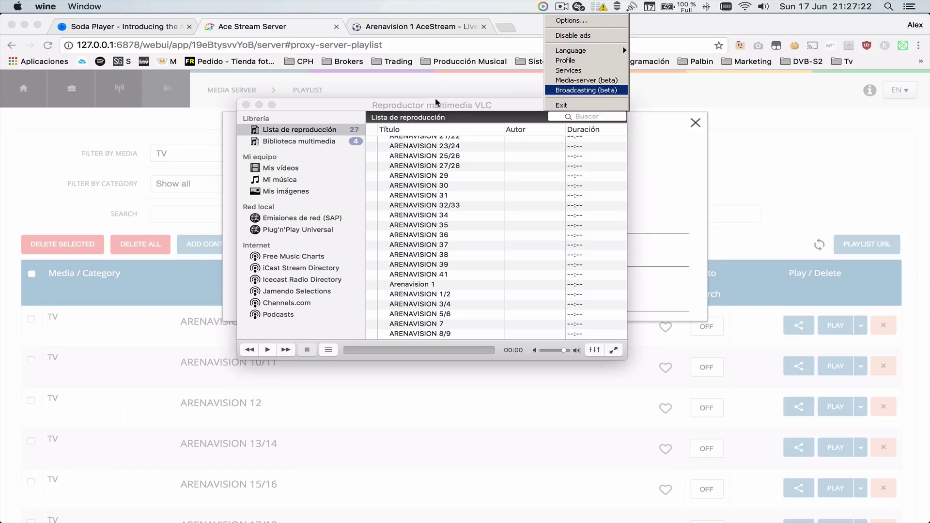
click(403, 109)
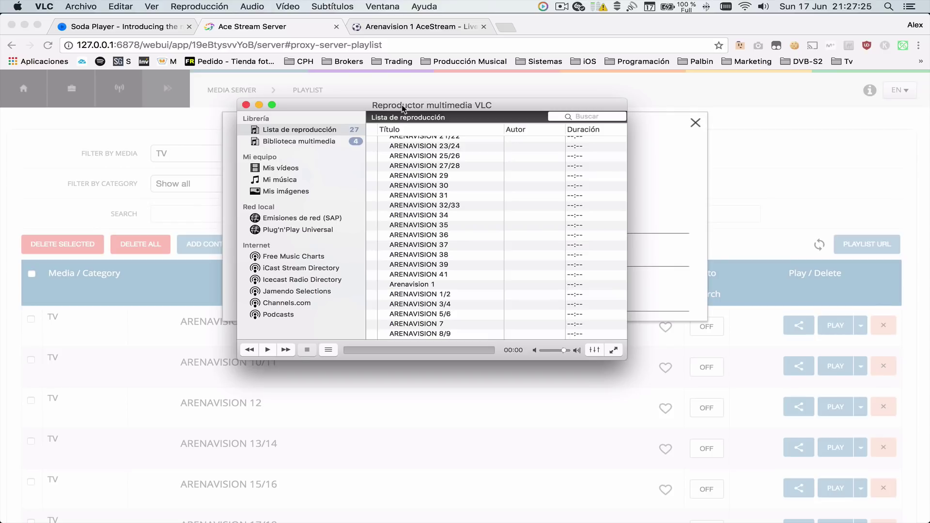